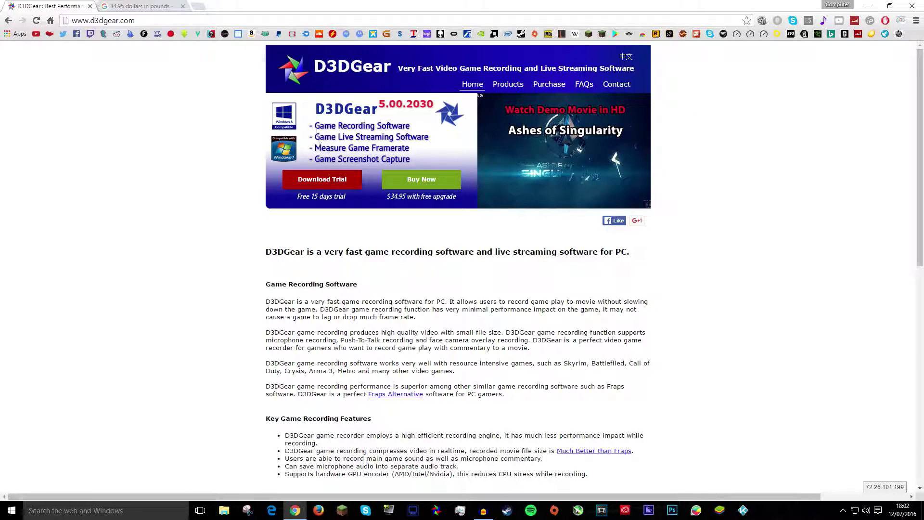
# Confirm on Google that $34.95 equals 26.30 British Pound, then launch D3DGear from its desktop shortcut
pyautogui.moveTo(315, 126); pyautogui.dragTo(427, 139)
pyautogui.click(315, 148)
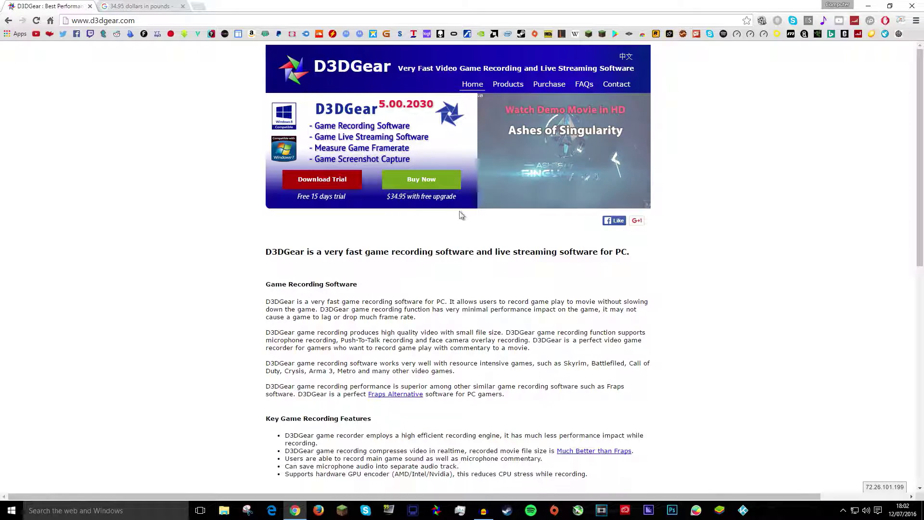
pyautogui.click(140, 6)
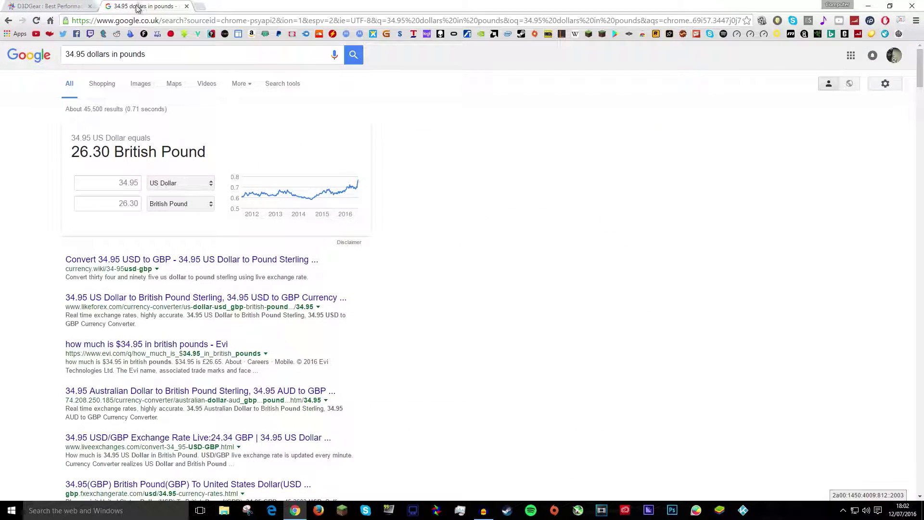
pyautogui.moveTo(70, 152); pyautogui.dragTo(148, 166)
pyautogui.click(148, 166)
pyautogui.moveTo(92, 151); pyautogui.dragTo(237, 161)
pyautogui.click(238, 160)
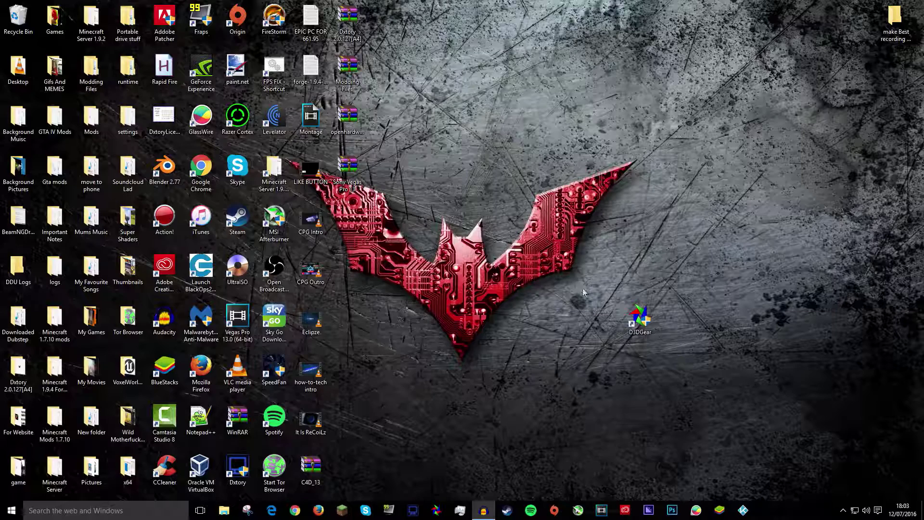
pyautogui.moveTo(641, 315); pyautogui.dragTo(681, 216)
pyautogui.doubleClick(681, 215)
# Approve the admin-rights prompt so D3DGear opens on its General settings page
pyautogui.click(496, 276)
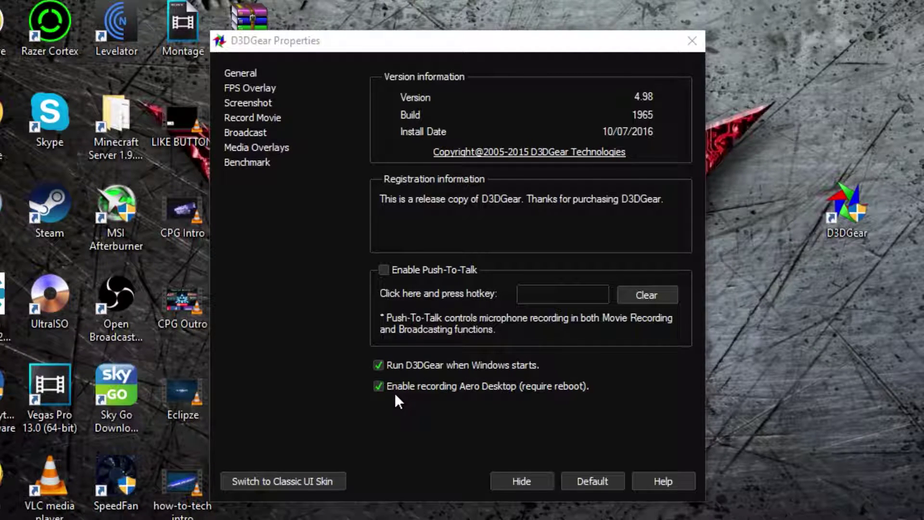
# Keep the FPS overlay enabled and assign F6 as its hotkey
pyautogui.click(239, 88)
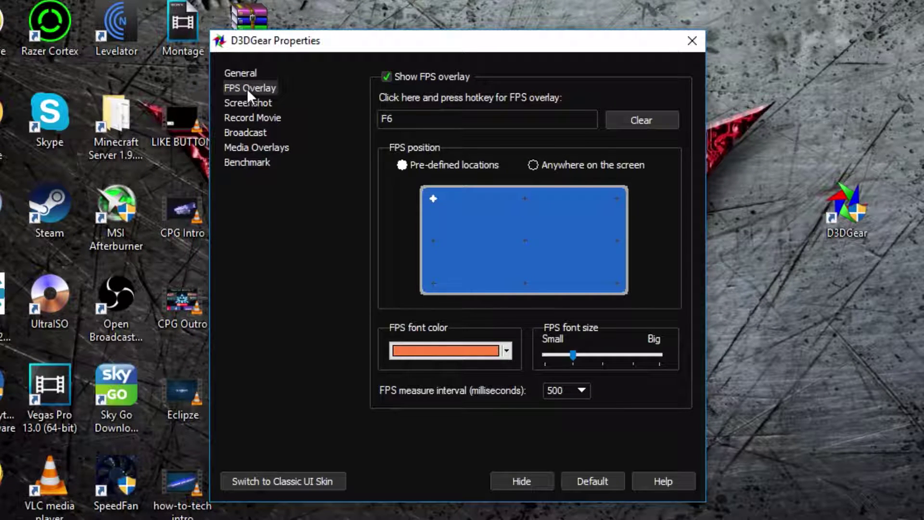
pyautogui.click(386, 77)
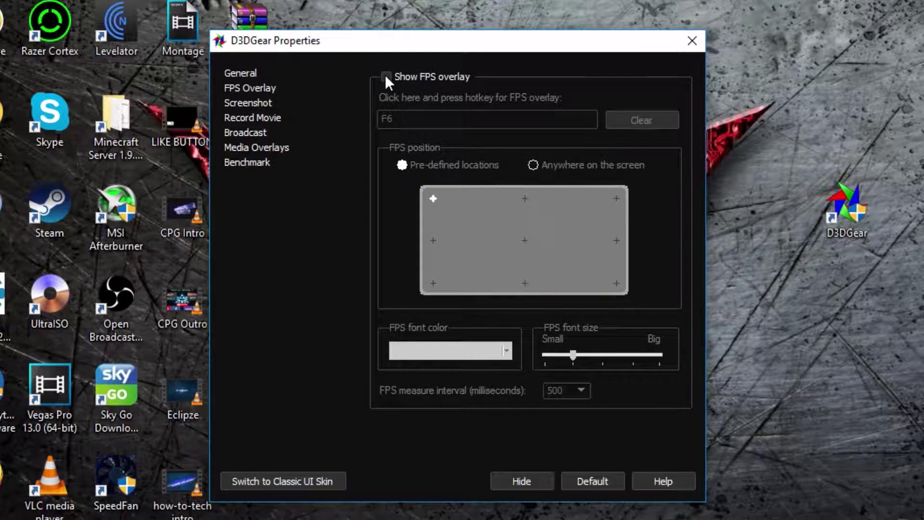
pyautogui.click(385, 76)
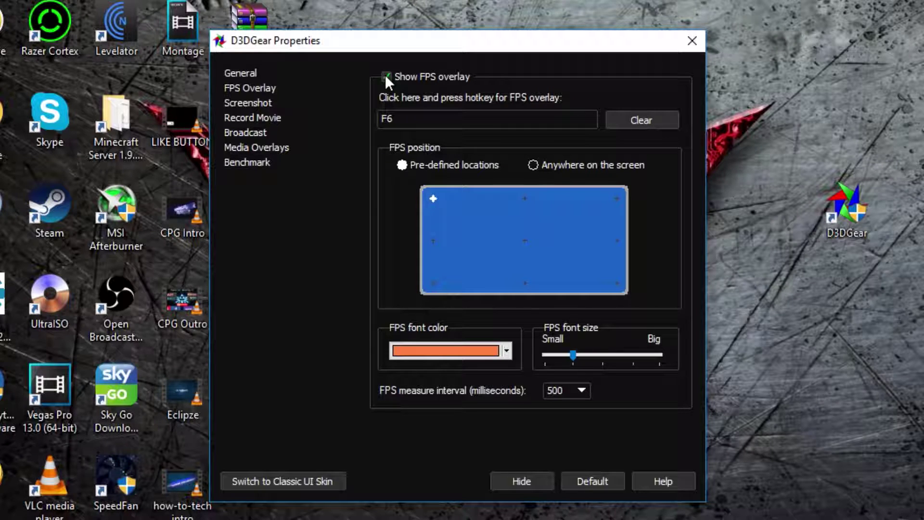
pyautogui.click(386, 75)
pyautogui.click(386, 75)
pyautogui.click(641, 120)
pyautogui.press('F6')
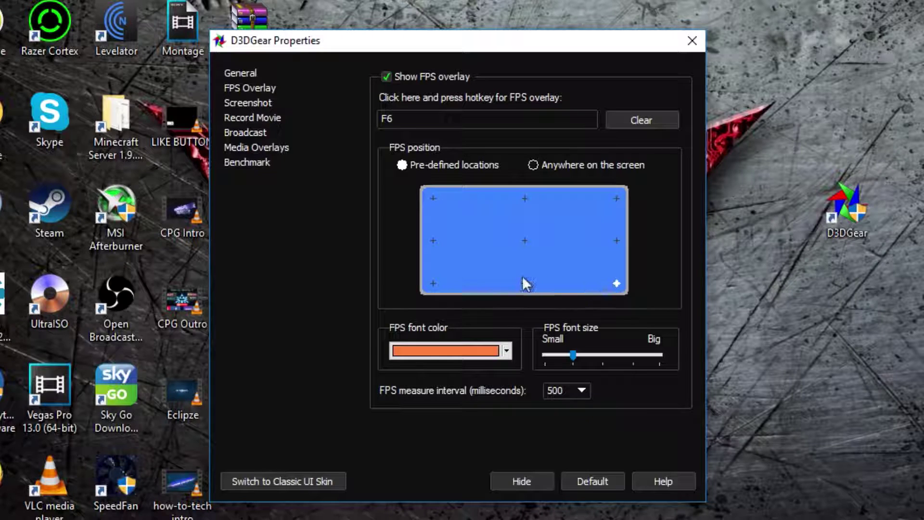
# Try several FPS counter positions, then settle on the pre-defined top-left location
pyautogui.click(527, 245)
pyautogui.click(434, 241)
pyautogui.click(546, 169)
pyautogui.click(584, 236)
pyautogui.moveTo(589, 272)
pyautogui.mouseDown()
pyautogui.moveTo(506, 223)
pyautogui.moveTo(561, 262)
pyautogui.moveTo(440, 209)
pyautogui.moveTo(570, 274)
pyautogui.moveTo(479, 250)
pyautogui.mouseUp()
pyautogui.click(402, 164)
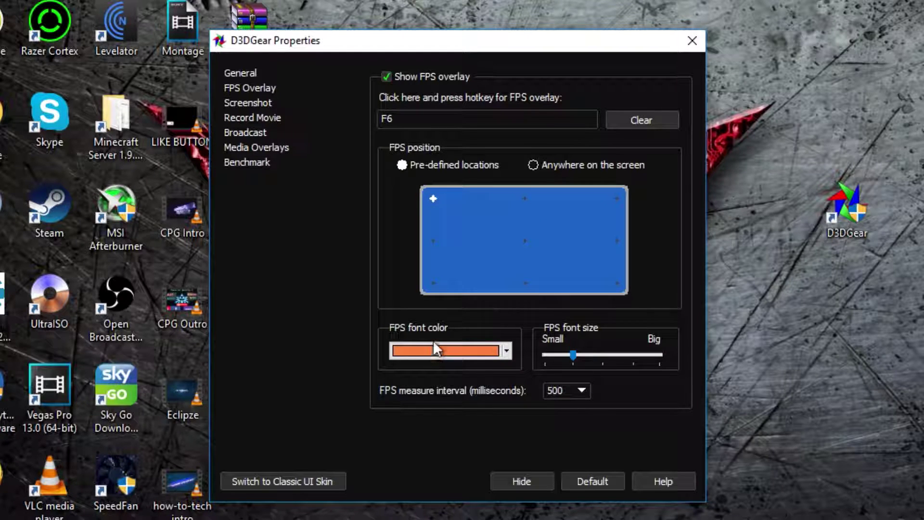
# Pick the yellow basic colour for the FPS overlay font in the Color dialog and confirm
pyautogui.click(429, 353)
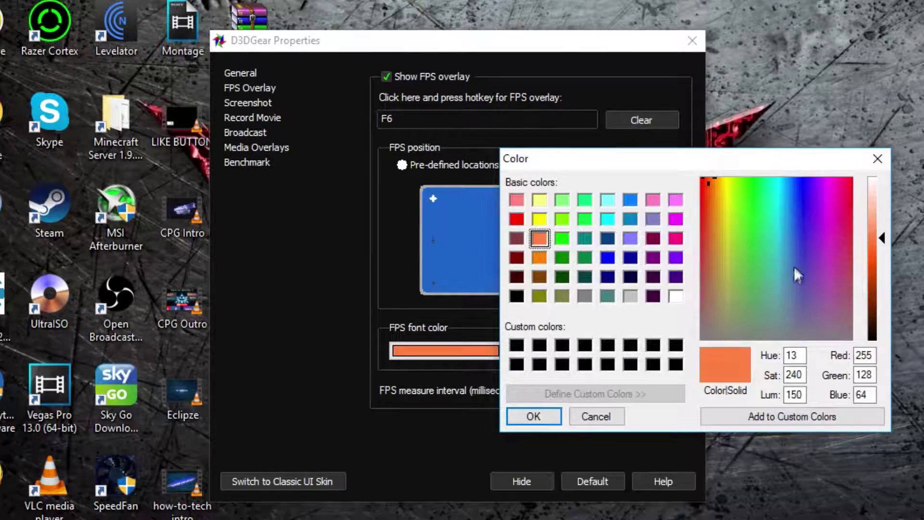
pyautogui.moveTo(793, 266); pyautogui.dragTo(825, 292)
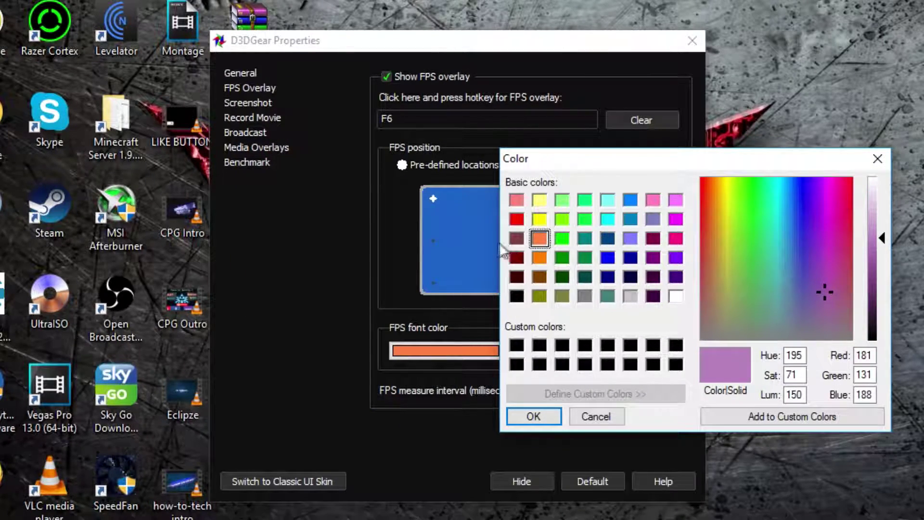
pyautogui.click(542, 257)
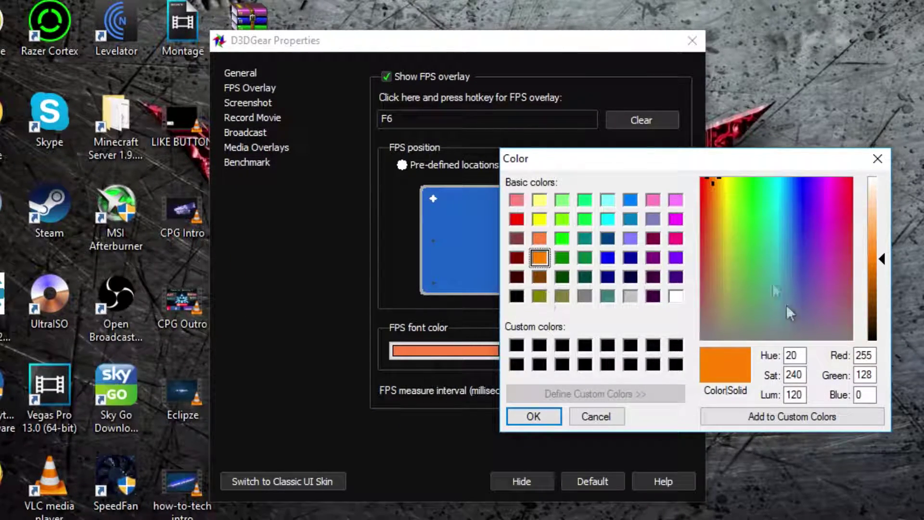
pyautogui.click(546, 223)
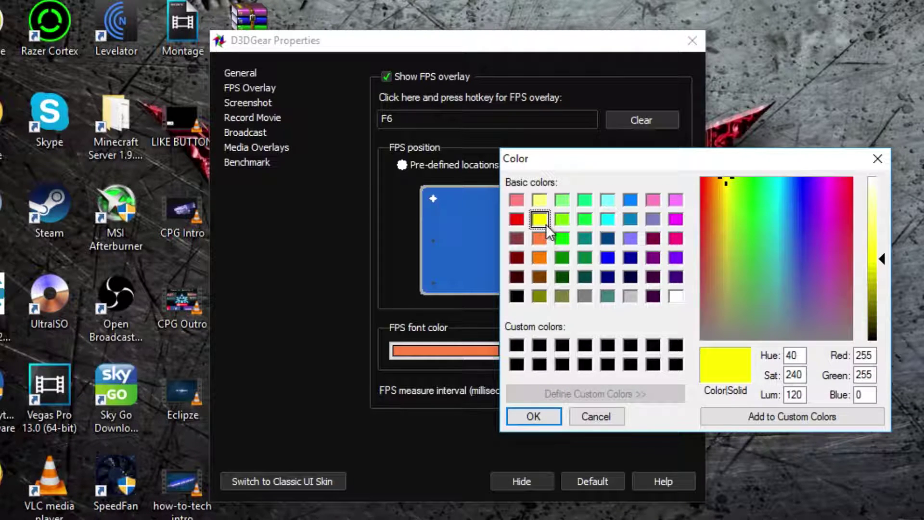
pyautogui.click(549, 415)
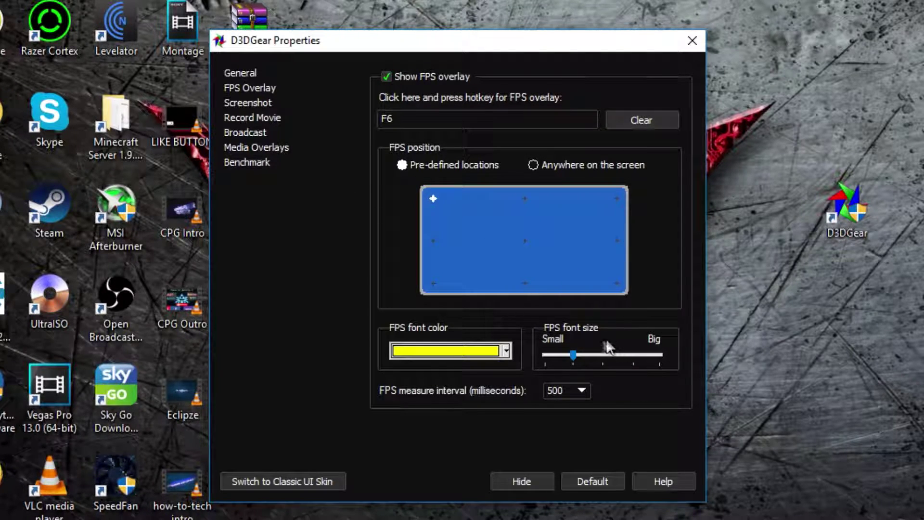
# Set the FPS font size slider slightly toward Small
pyautogui.moveTo(572, 355); pyautogui.dragTo(690, 360)
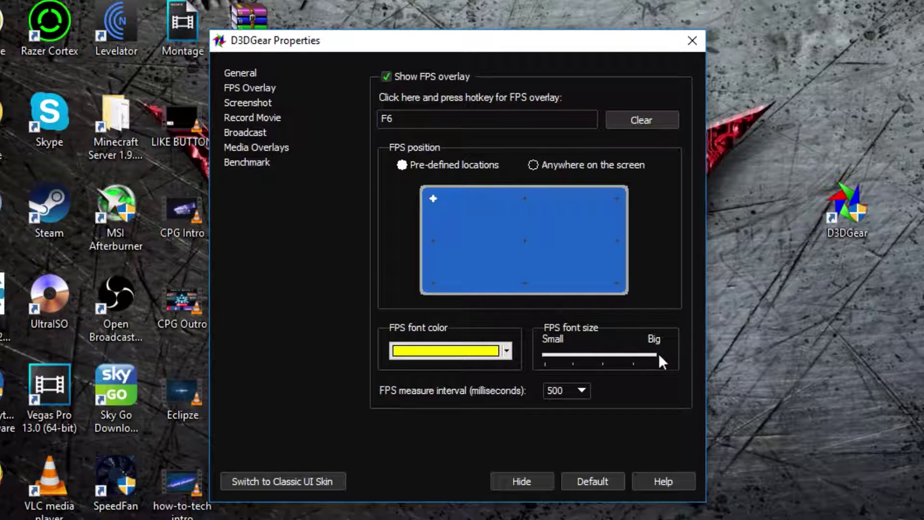
pyautogui.moveTo(659, 357); pyautogui.dragTo(503, 340)
pyautogui.moveTo(564, 353); pyautogui.dragTo(556, 354)
# Keep the FPS measure interval at 500 milliseconds
pyautogui.click(580, 389)
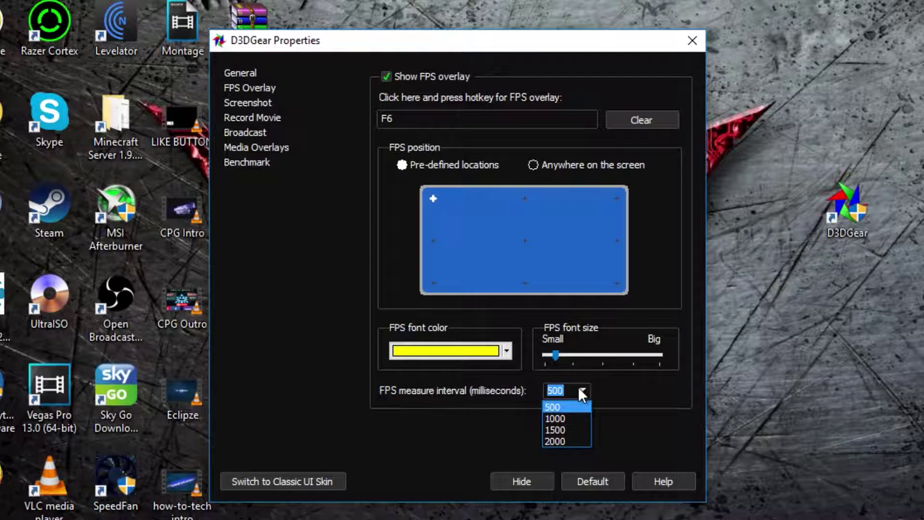
pyautogui.click(580, 396)
pyautogui.click(579, 397)
pyautogui.click(568, 410)
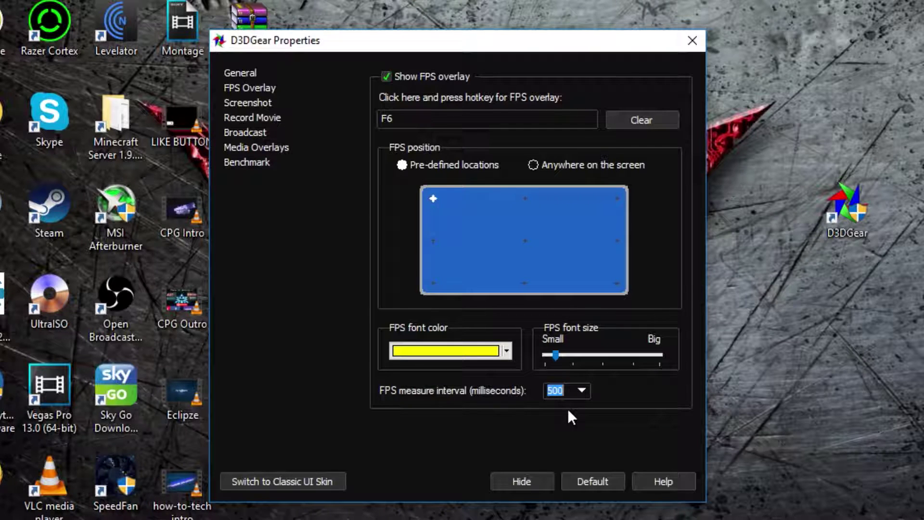
# Keep screenshot capture enabled and review the screenshot save folder path
pyautogui.click(247, 103)
pyautogui.click(427, 78)
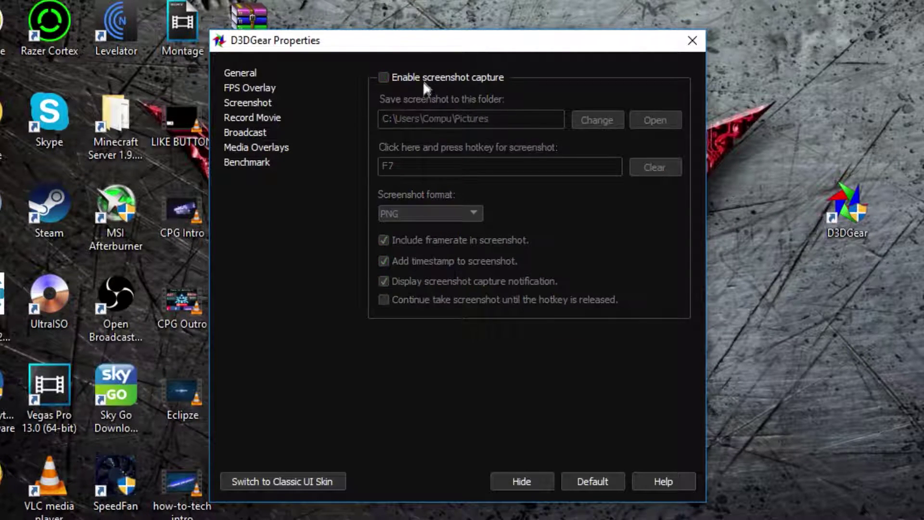
pyautogui.click(399, 77)
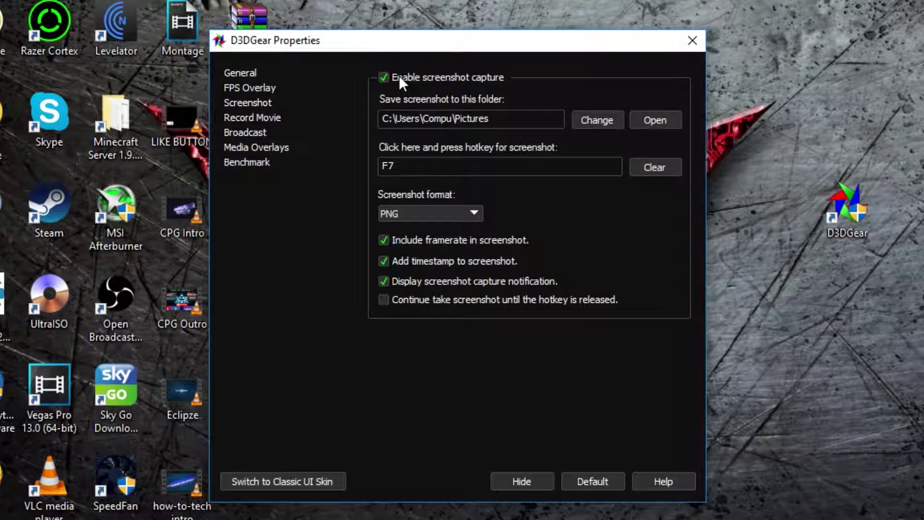
pyautogui.doubleClick(513, 123)
pyautogui.click(495, 119)
pyautogui.moveTo(496, 119); pyautogui.dragTo(355, 119)
pyautogui.click(408, 121)
pyautogui.moveTo(480, 119); pyautogui.dragTo(407, 119)
pyautogui.click(430, 118)
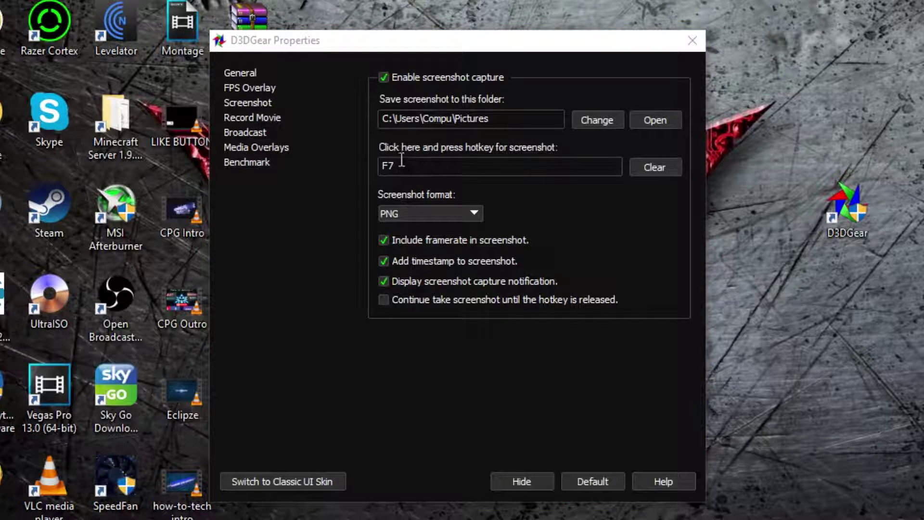
# Keep hotkey F7 and PNG format, and turn off framerate and timestamp on screenshots
pyautogui.click(431, 159)
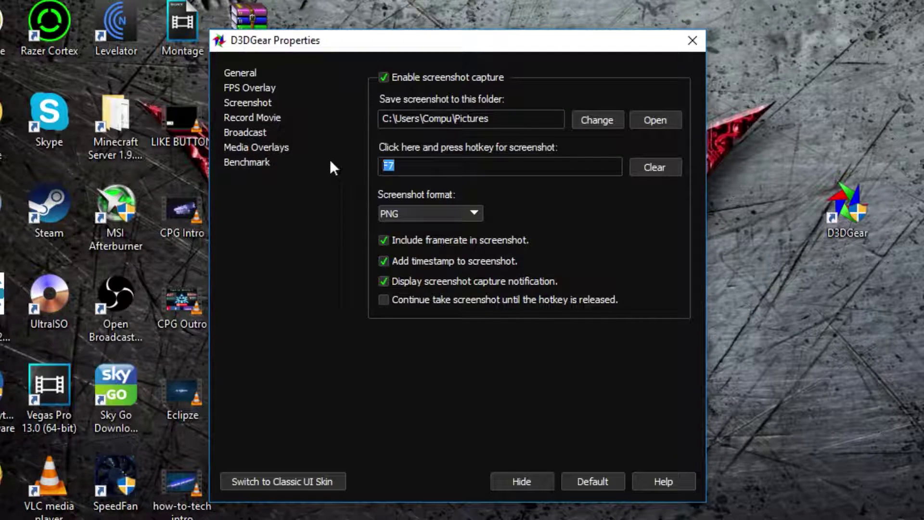
pyautogui.click(441, 214)
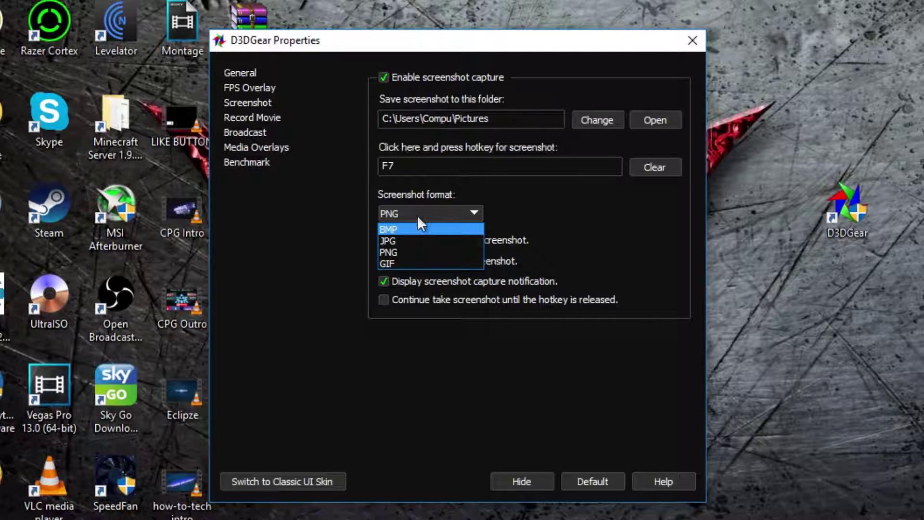
pyautogui.click(393, 254)
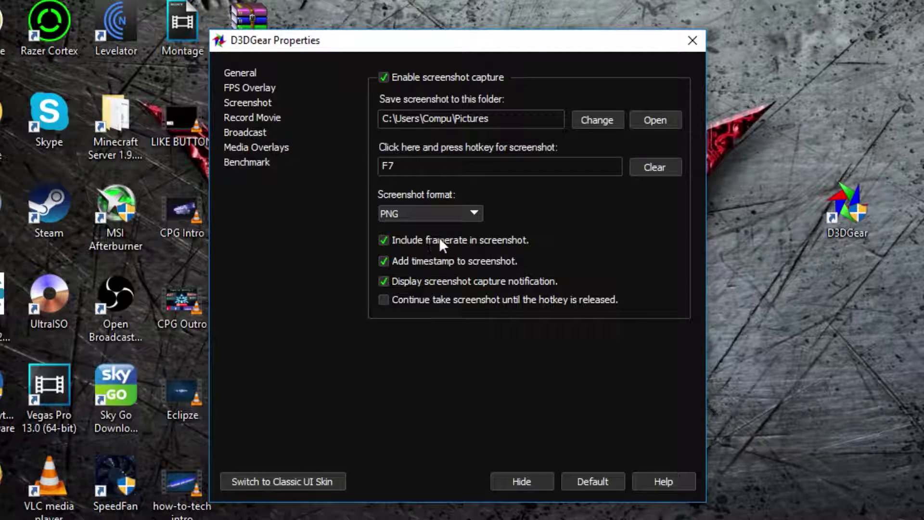
pyautogui.click(384, 237)
pyautogui.click(421, 240)
pyautogui.click(438, 262)
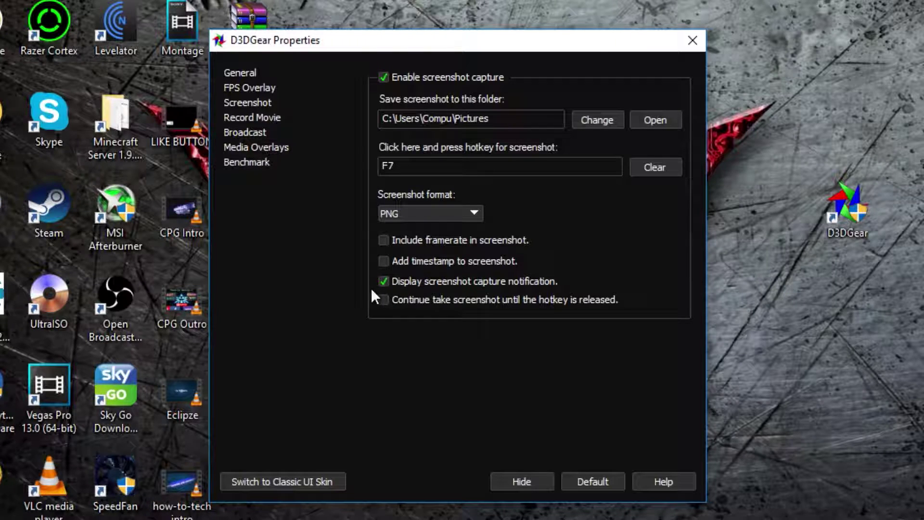
# Keep movie recording enabled and reset the Record Movie settings to defaults
pyautogui.click(247, 118)
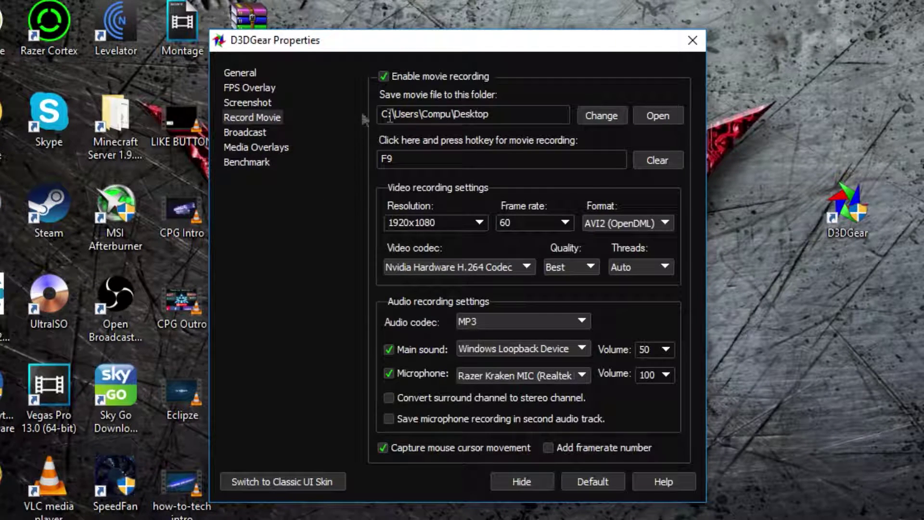
pyautogui.click(438, 75)
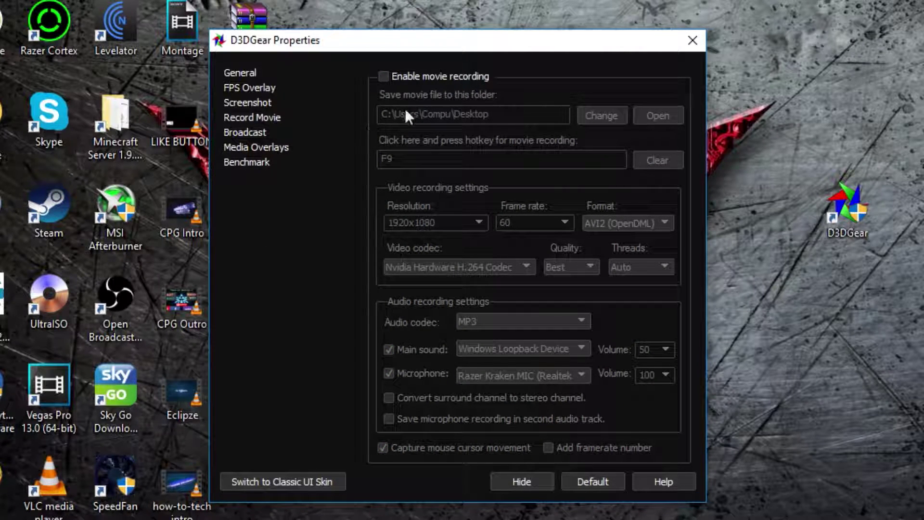
pyautogui.click(392, 77)
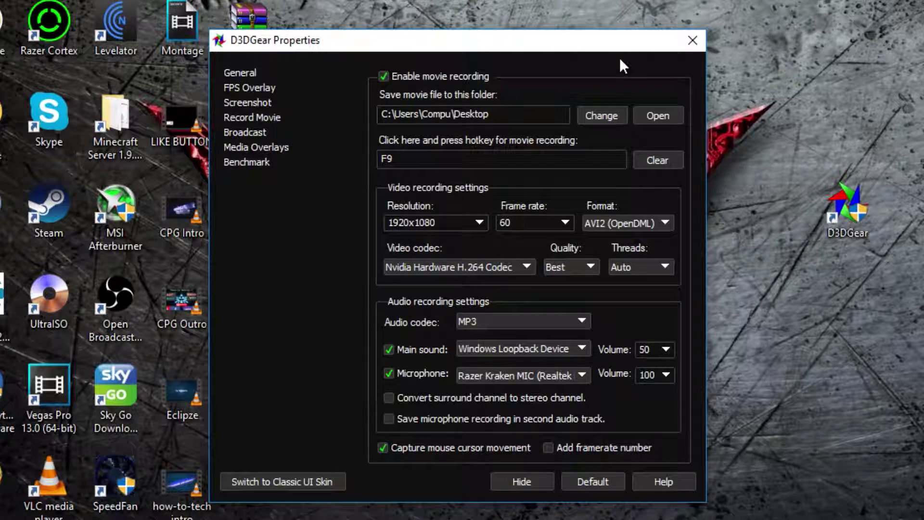
pyautogui.click(593, 484)
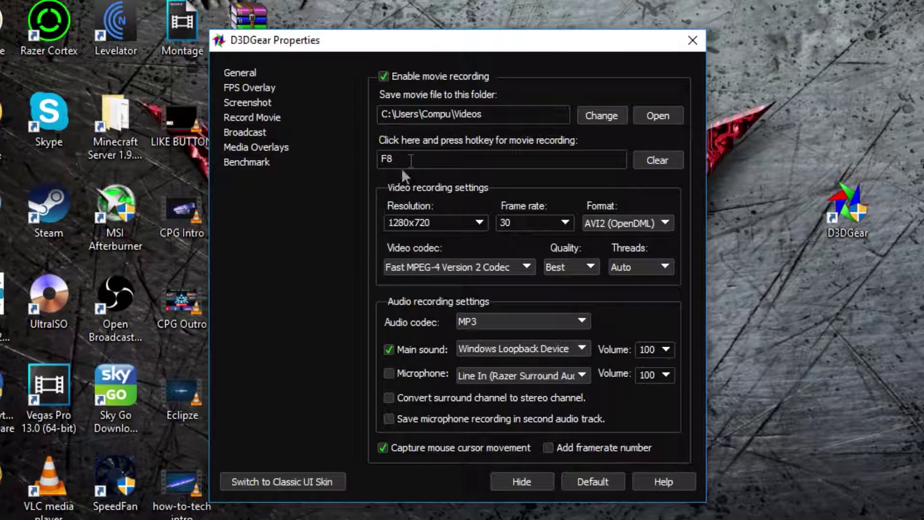
# Set the Desktop as the movie save folder
pyautogui.moveTo(394, 113); pyautogui.dragTo(580, 118)
pyautogui.click(602, 115)
pyautogui.click(369, 209)
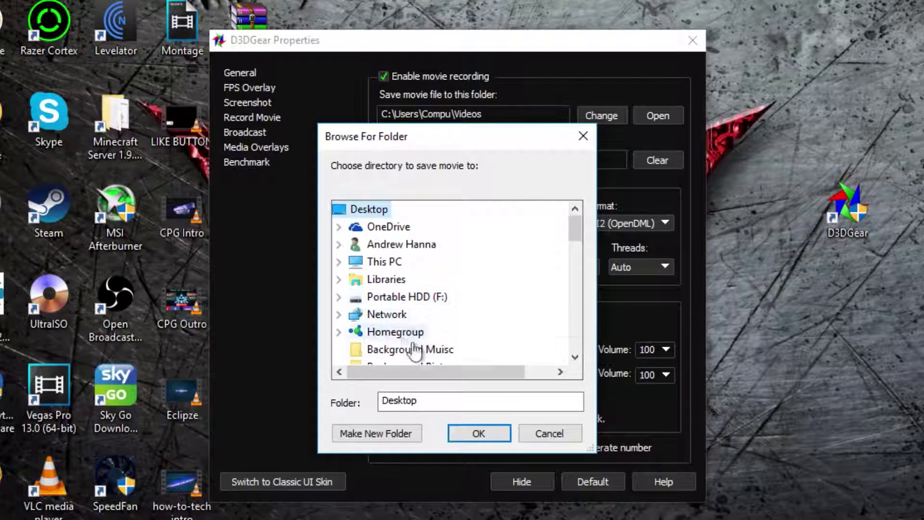
pyautogui.click(479, 434)
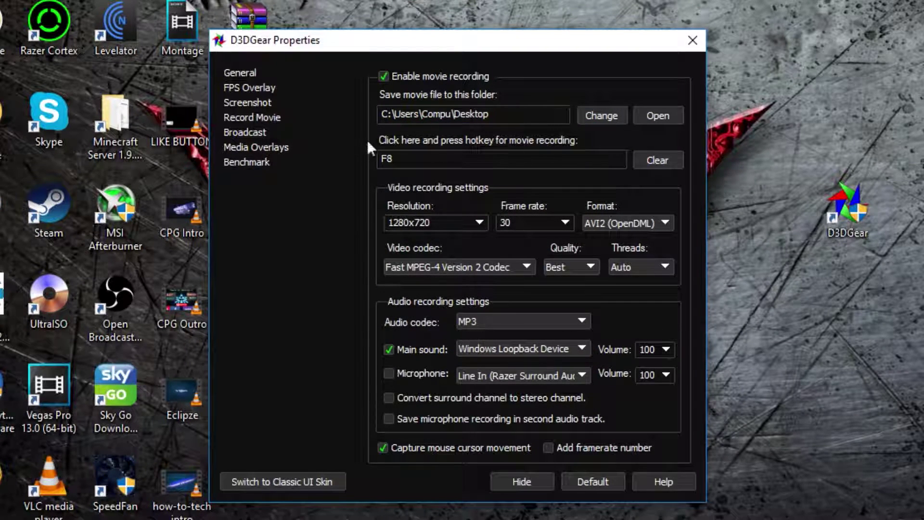
# Replace the F8 recording hotkey with F9
pyautogui.click(554, 164)
pyautogui.click(658, 161)
pyautogui.click(526, 161)
pyautogui.press('F9')
# Set recording resolution to 1920x1080 and frame rate to 60, leaving AVI2 (OpenDML) as format
pyautogui.click(482, 223)
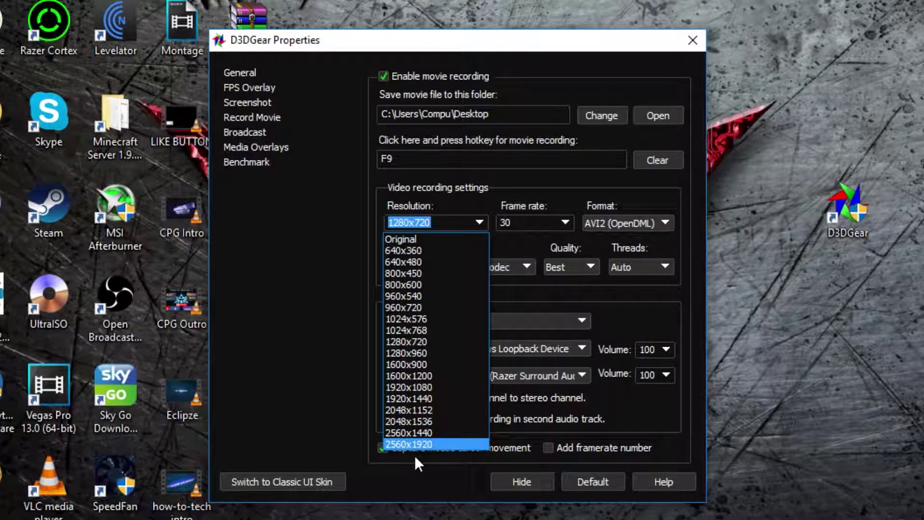
pyautogui.click(443, 385)
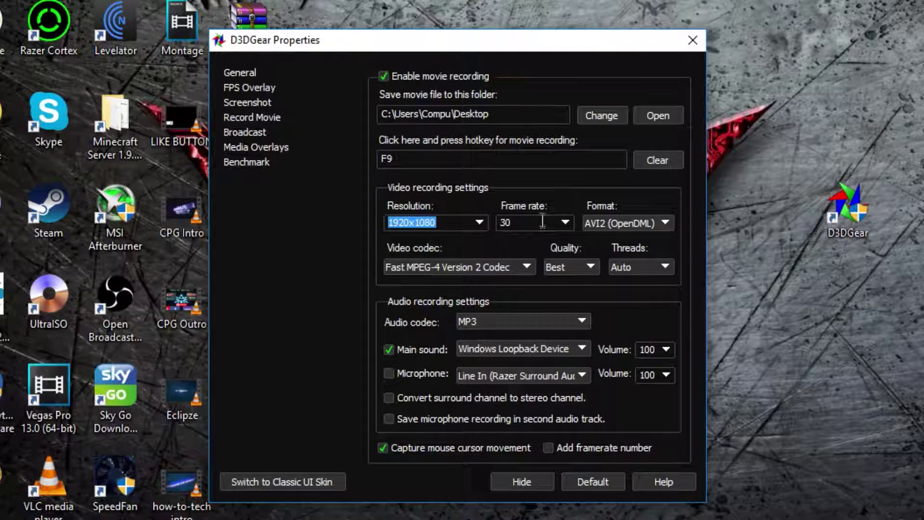
pyautogui.click(518, 223)
pyautogui.click(564, 224)
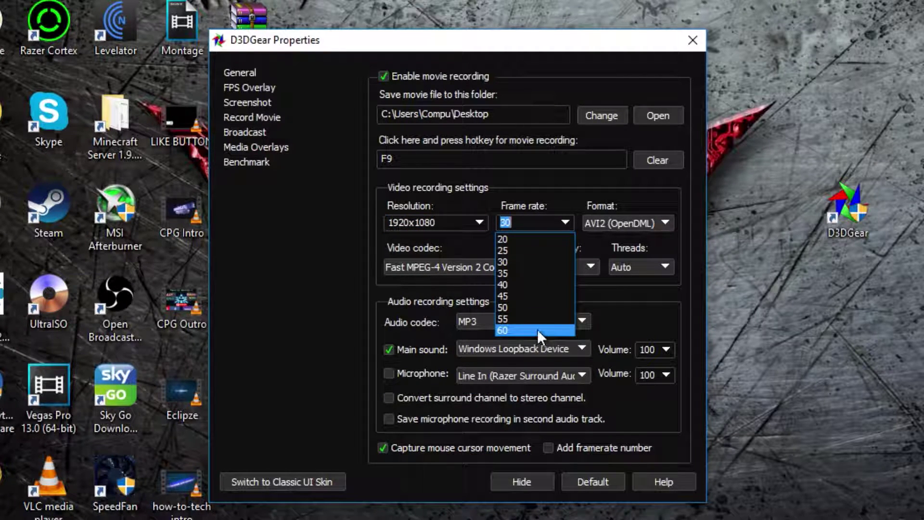
pyautogui.click(507, 329)
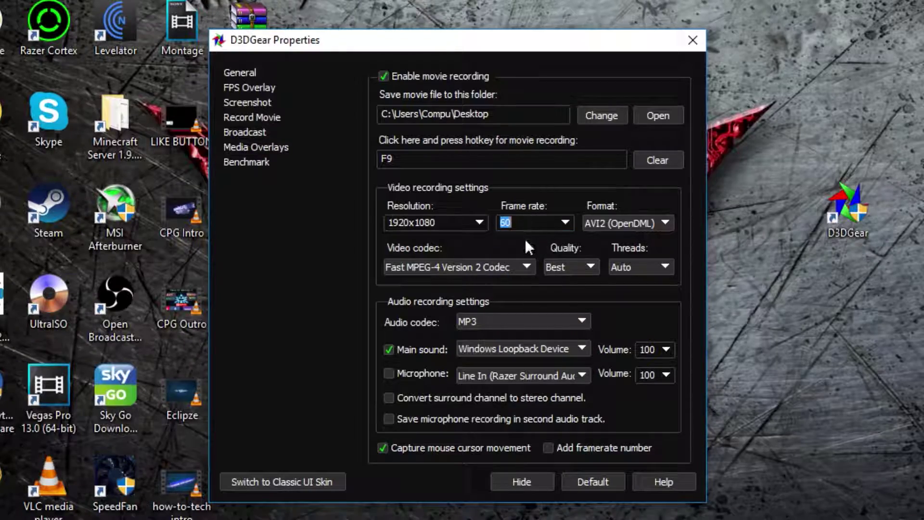
pyautogui.click(607, 224)
pyautogui.click(607, 224)
pyautogui.moveTo(501, 57); pyautogui.dragTo(493, 0)
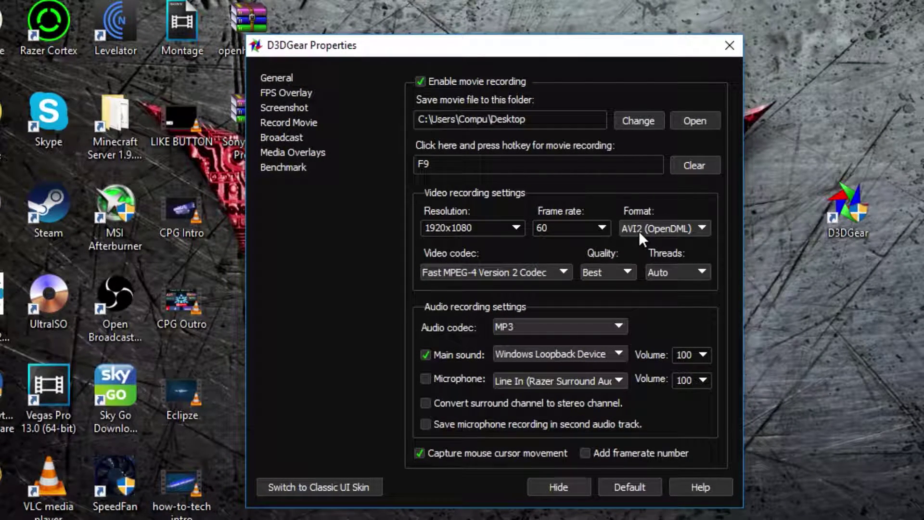
# Leave the format on AVI2 (OpenDML) and show the video codec options, currently Fast MPEG-4 Version 2
pyautogui.click(639, 231)
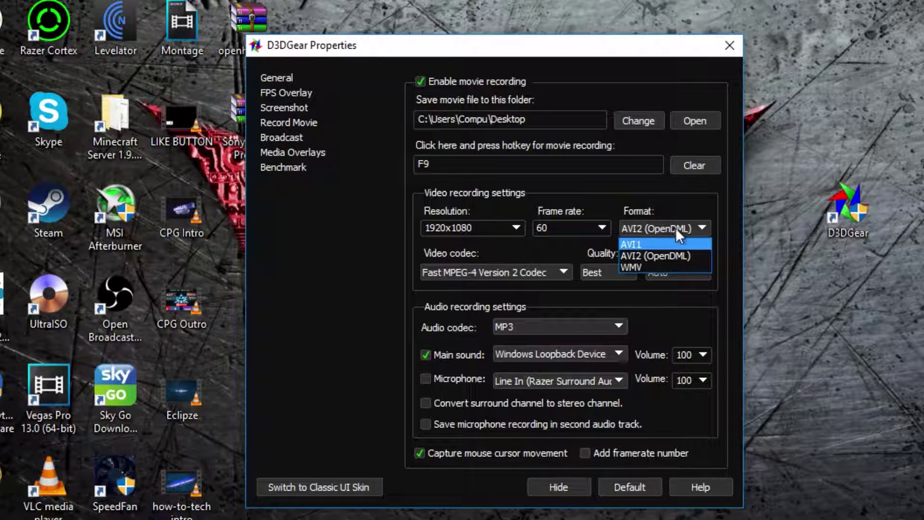
pyautogui.click(692, 227)
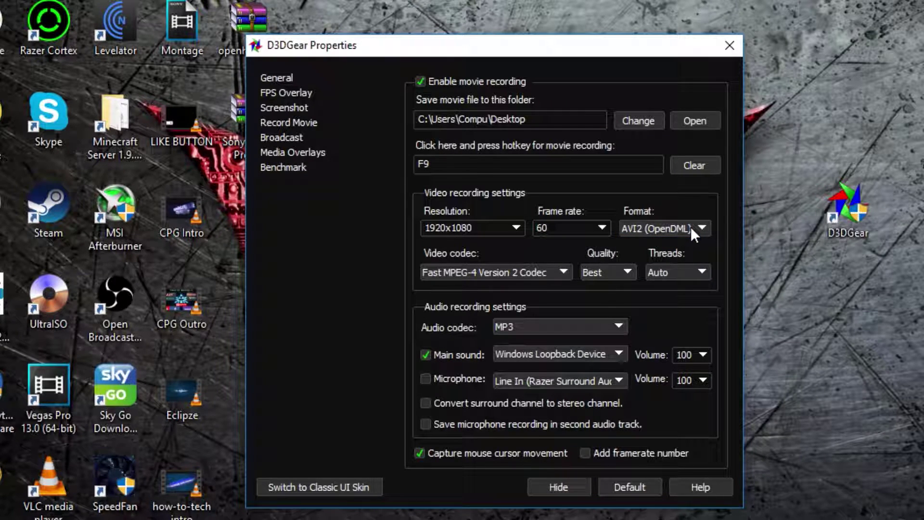
pyautogui.click(471, 276)
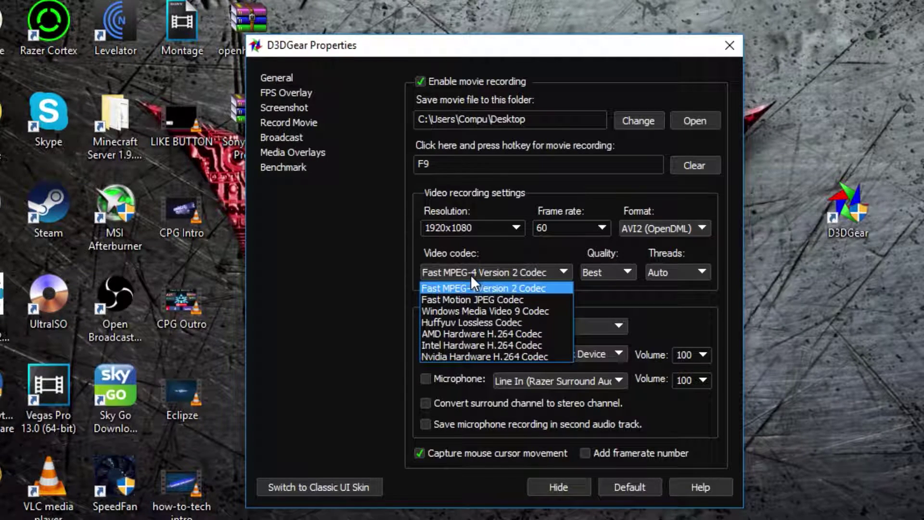
# Select Nvidia Hardware H.264 Codec as video codec, with Best quality and Auto threads
pyautogui.click(466, 360)
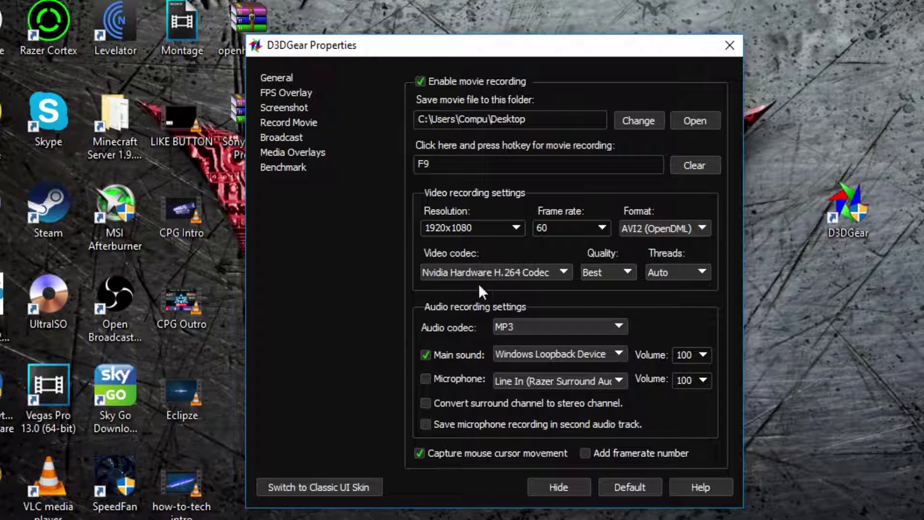
pyautogui.click(616, 270)
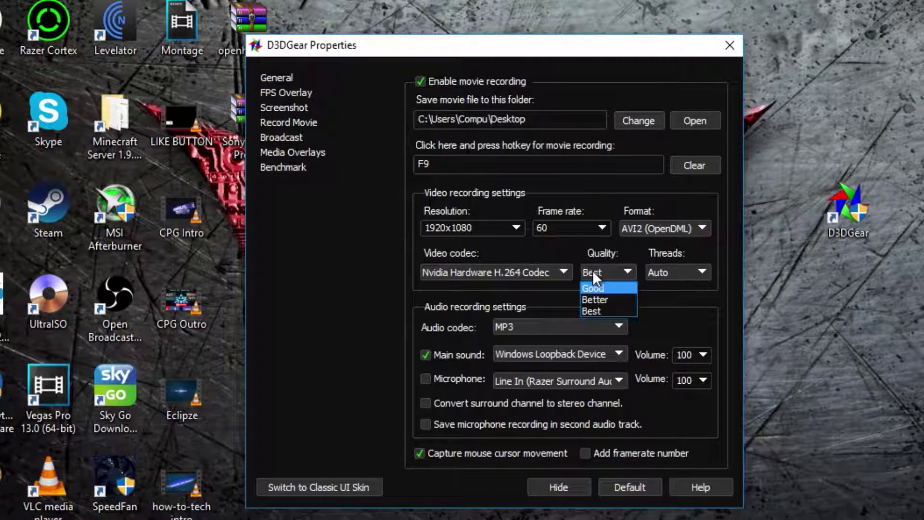
pyautogui.click(590, 310)
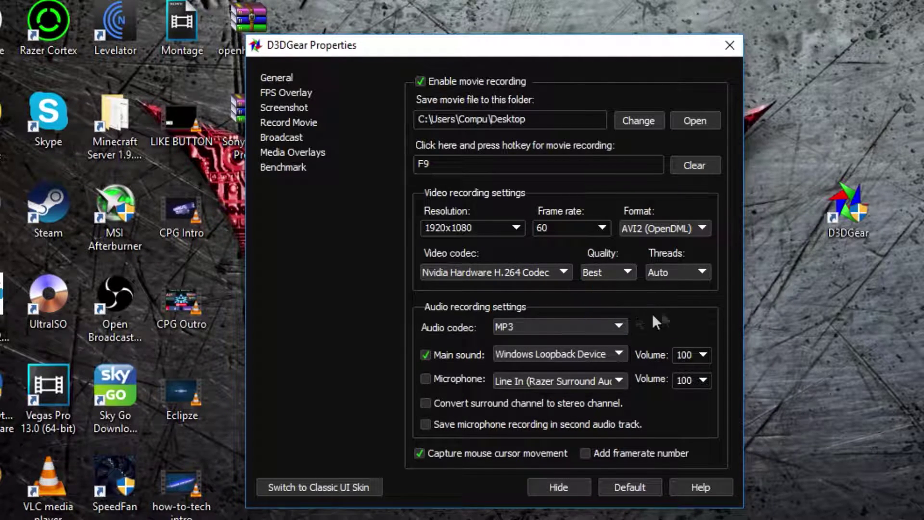
pyautogui.click(676, 274)
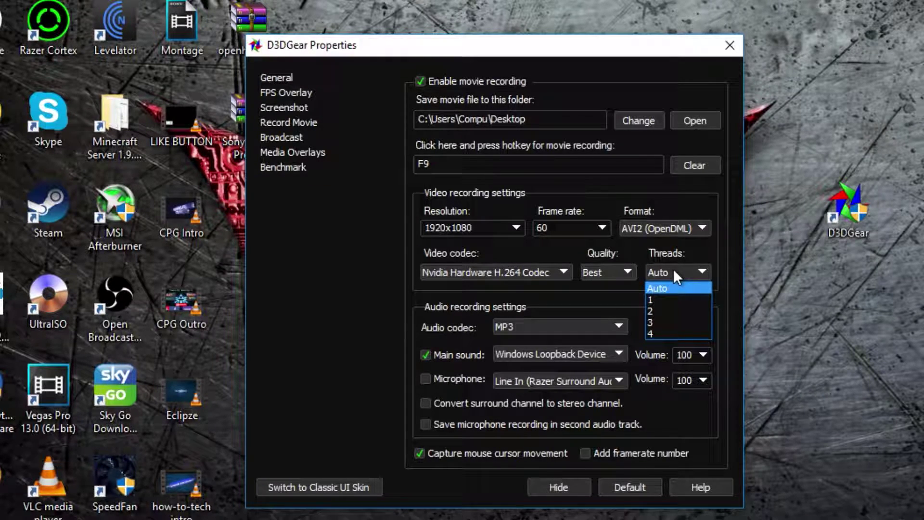
pyautogui.click(427, 330)
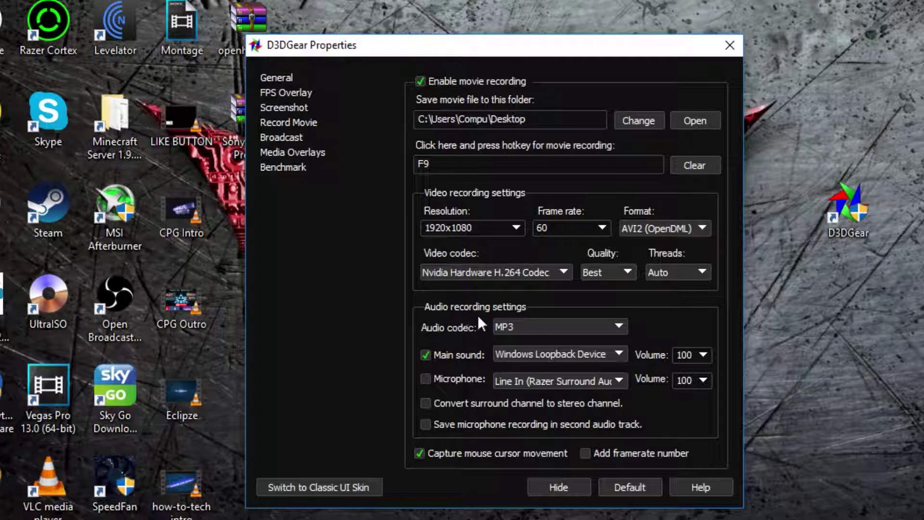
# Keep MP3 audio with Windows Loopback Device main sound, and enable the Razer Kraken MIC microphone
pyautogui.click(531, 326)
pyautogui.click(543, 325)
pyautogui.click(552, 362)
pyautogui.click(553, 359)
pyautogui.click(461, 380)
pyautogui.click(535, 380)
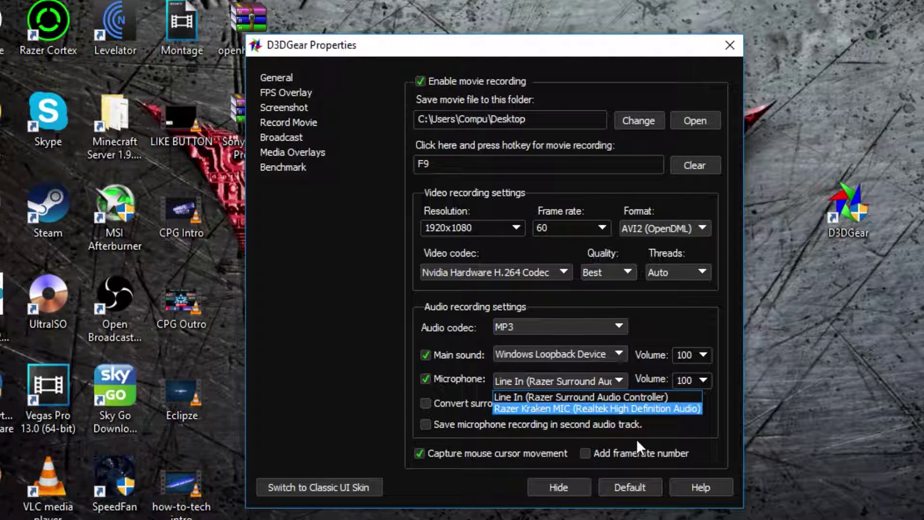
pyautogui.click(563, 408)
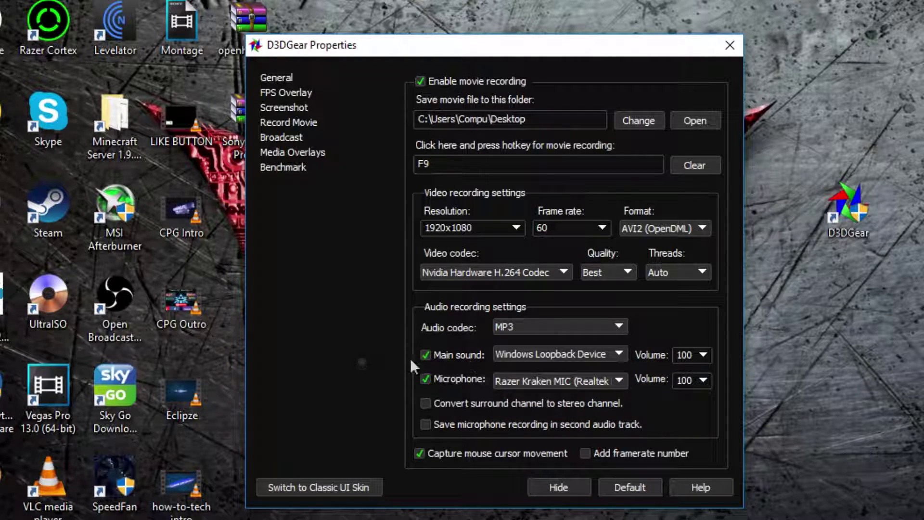
# Set main sound volume to 50, keep microphone at 100, and save it on a second audio track
pyautogui.click(704, 355)
pyautogui.click(687, 383)
pyautogui.click(688, 381)
pyautogui.doubleClick(688, 380)
pyautogui.click(692, 381)
pyautogui.click(426, 424)
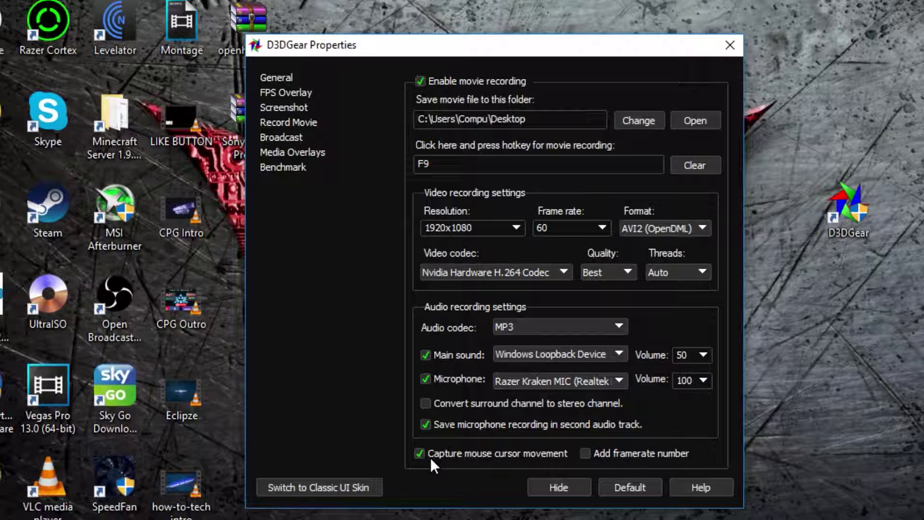
# Turn off mouse cursor capture, then step through Broadcast and Media Overlays to the Benchmark page
pyautogui.click(539, 453)
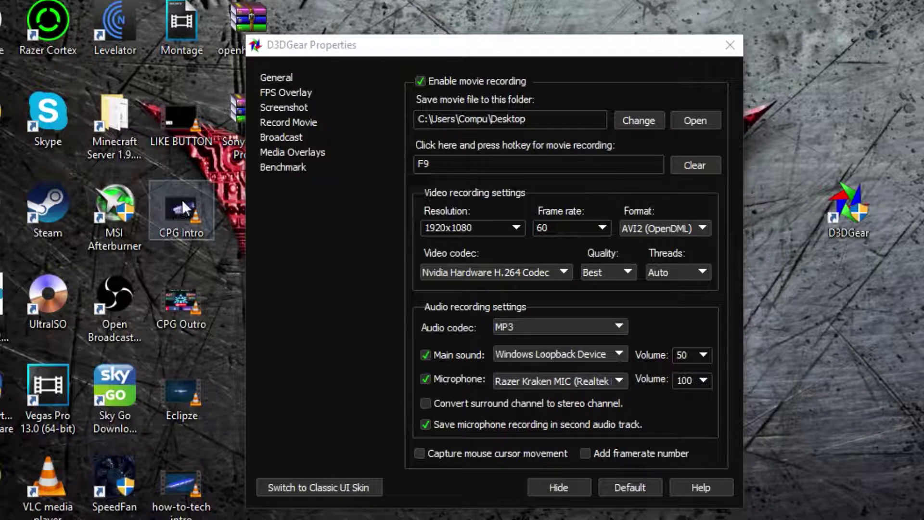
pyautogui.click(287, 139)
pyautogui.click(287, 153)
pyautogui.click(283, 166)
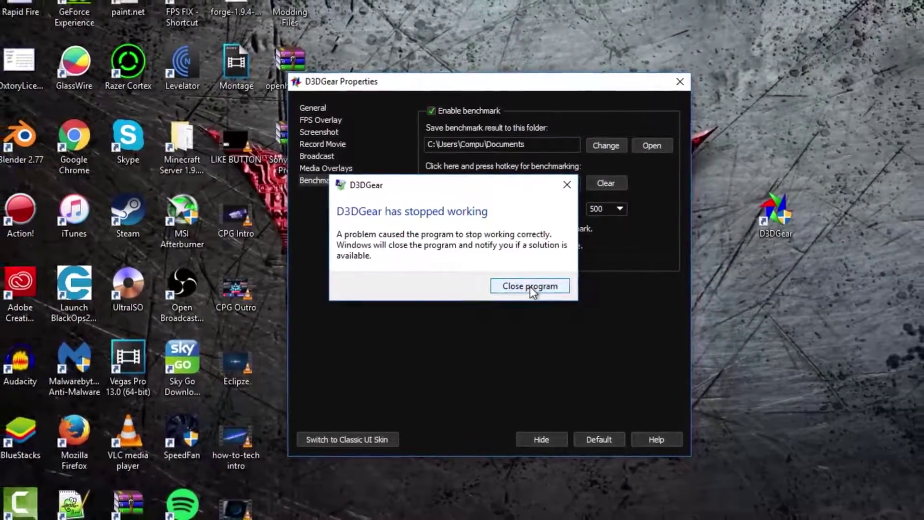
# Close the crashed D3DGear and its properties window, then move its desktop shortcut among the other icons
pyautogui.click(534, 289)
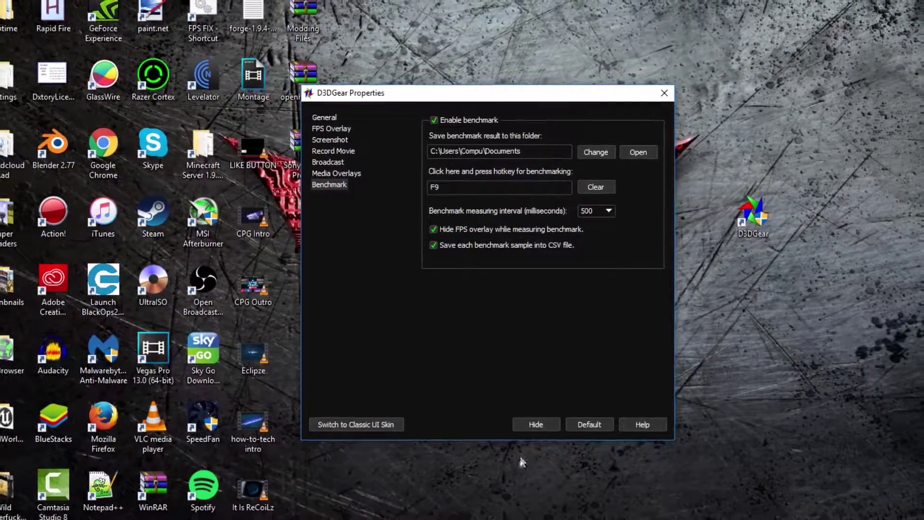
pyautogui.click(676, 85)
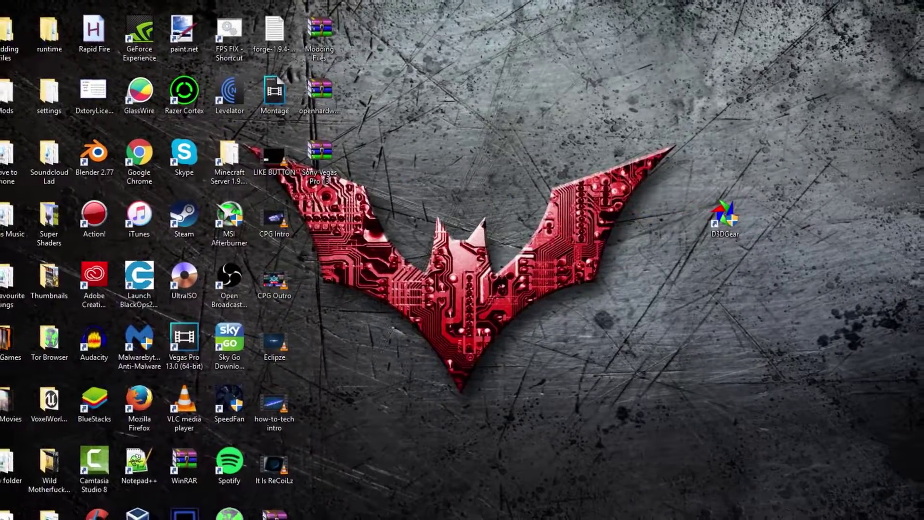
pyautogui.moveTo(722, 219); pyautogui.dragTo(492, 97)
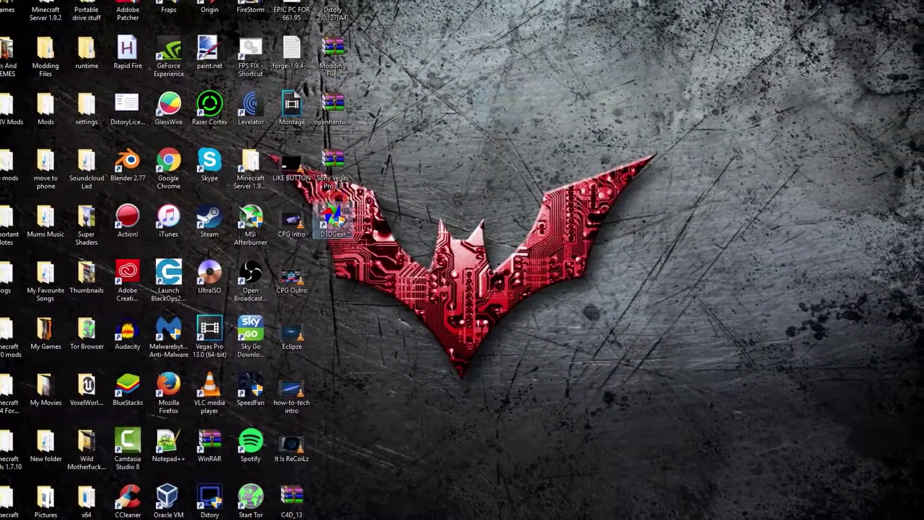